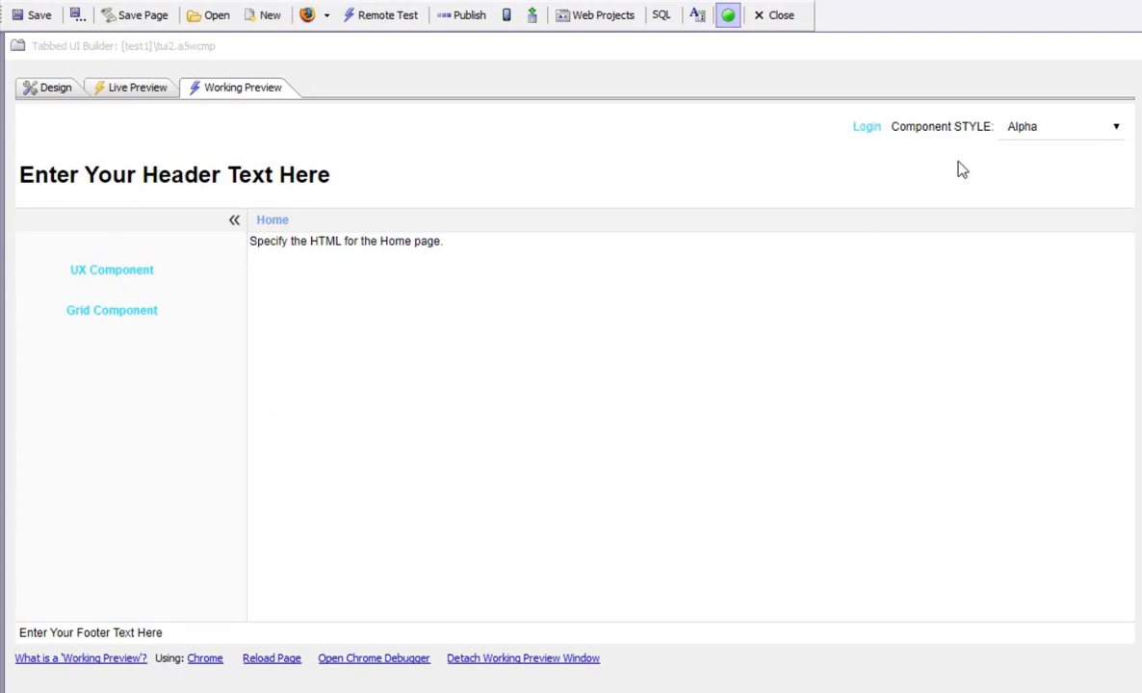
# Switch the previewed component style to Alpha-Dark-Green and open the Grid Component and UX Component panes
pyautogui.click(1074, 138)
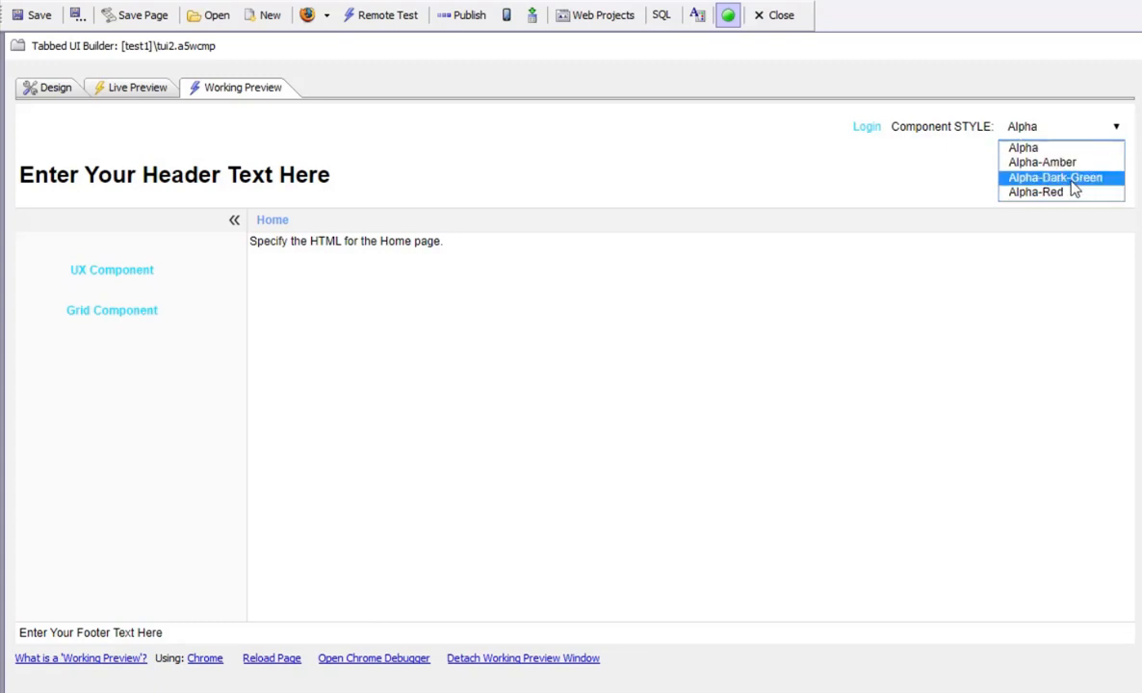
pyautogui.click(1071, 179)
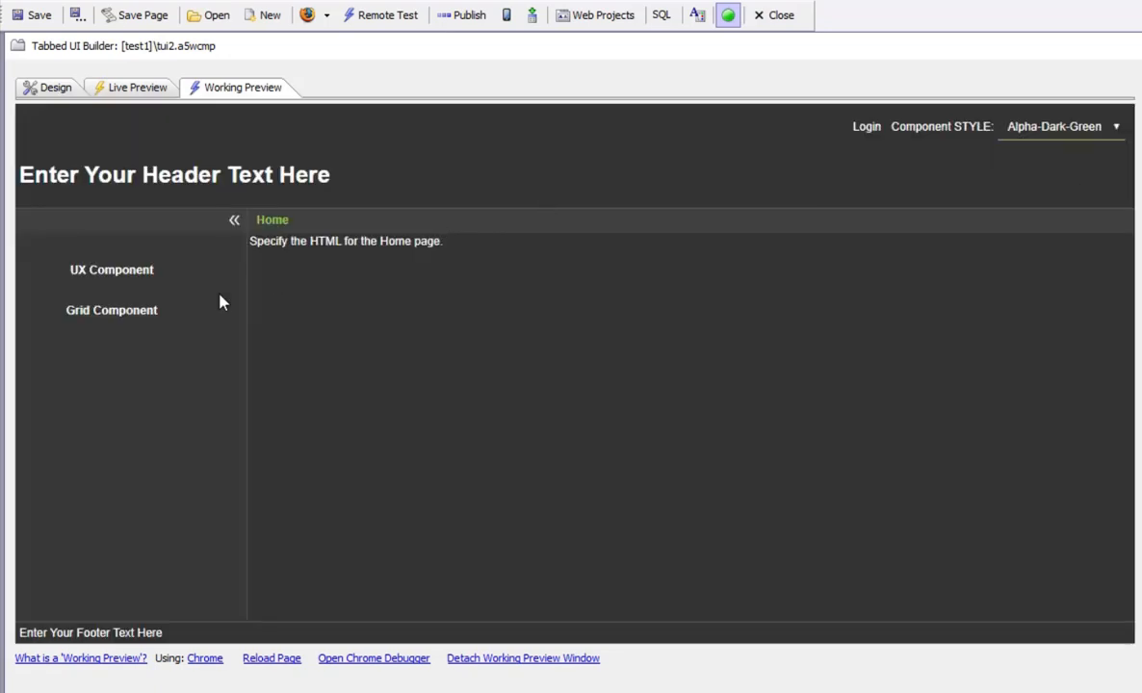
pyautogui.click(106, 318)
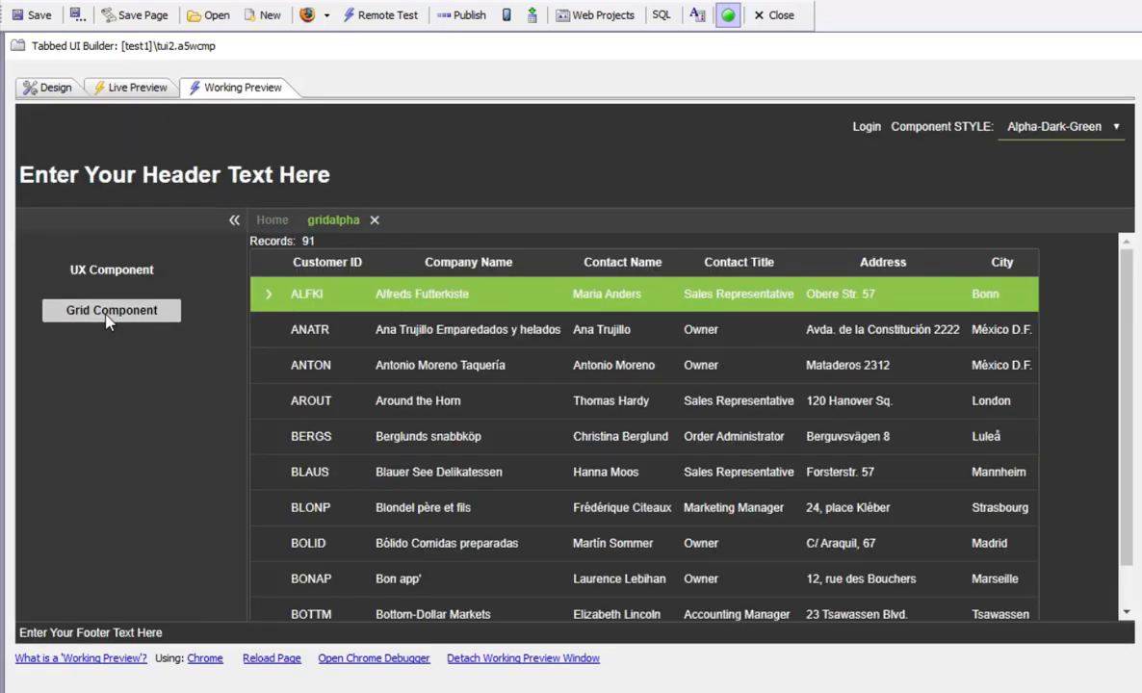
pyautogui.click(118, 275)
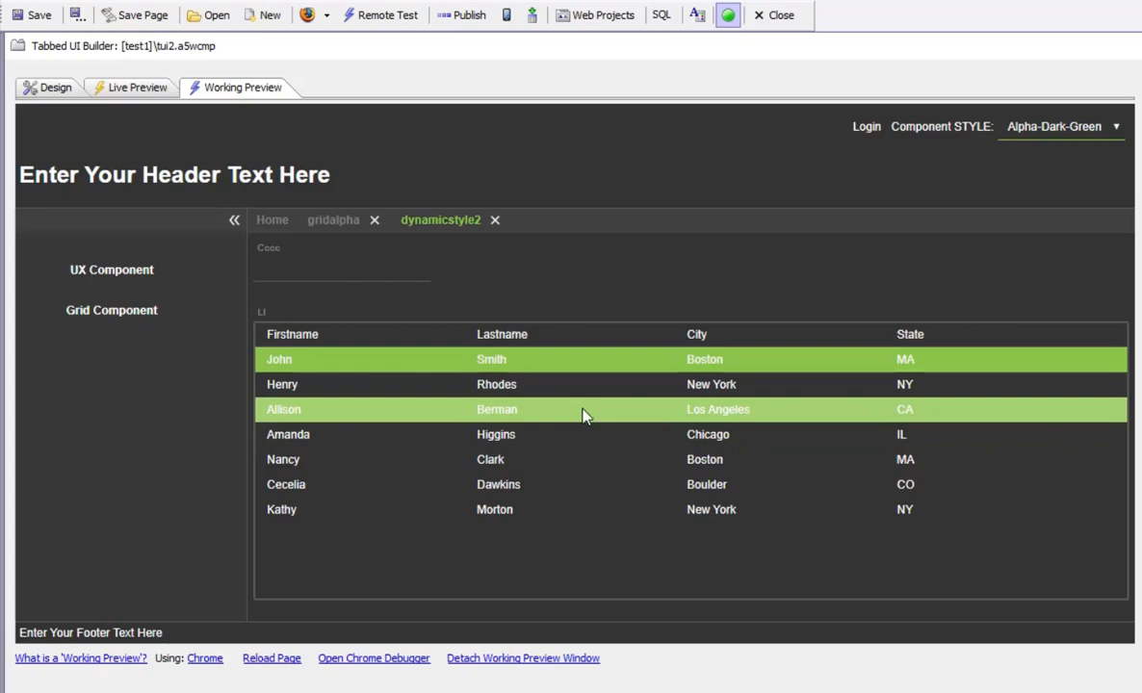
# Return to the design briefly, reload the working preview, and open the Grid Component pane
pyautogui.click(48, 88)
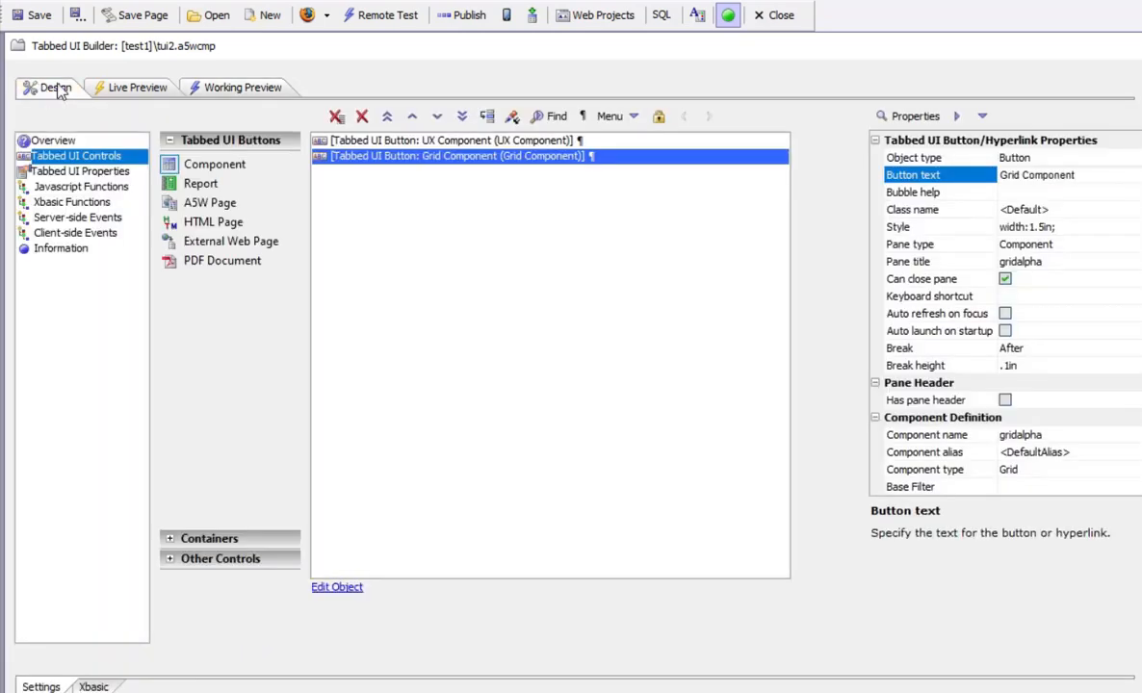
pyautogui.click(245, 87)
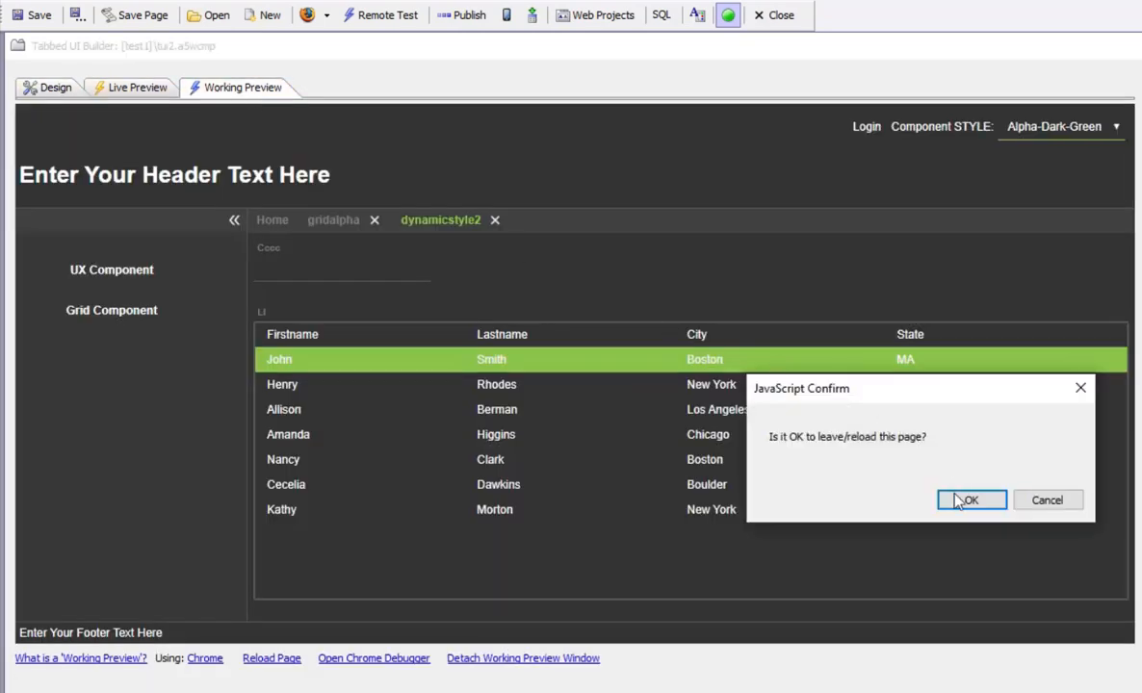
pyautogui.click(970, 500)
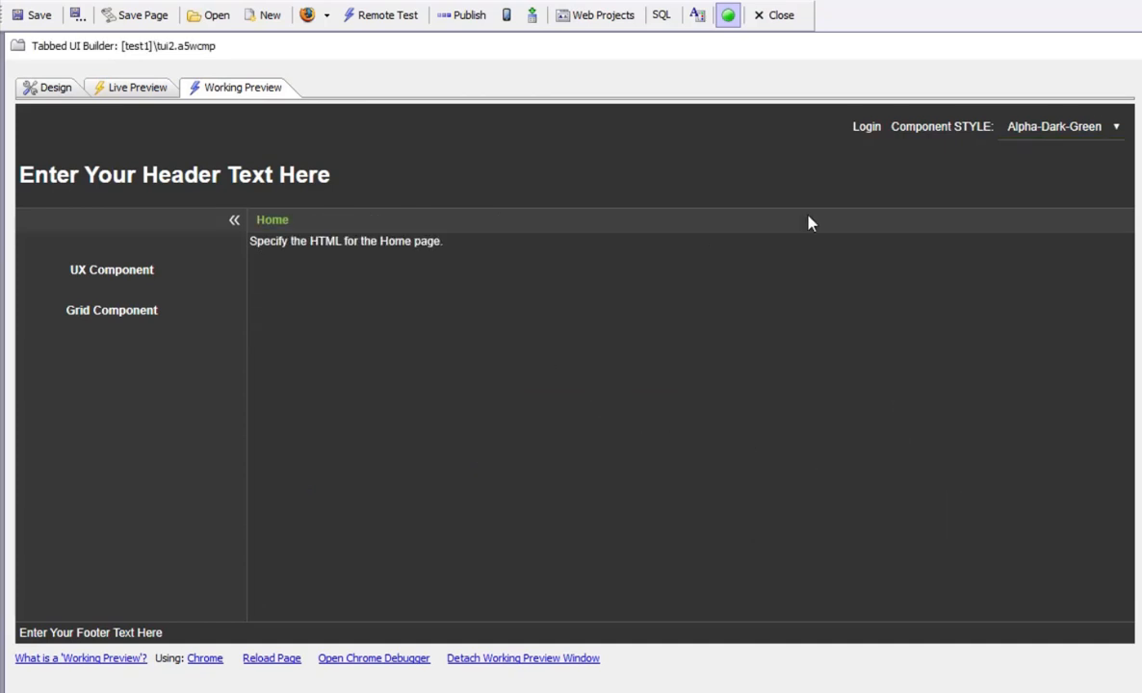
pyautogui.click(96, 314)
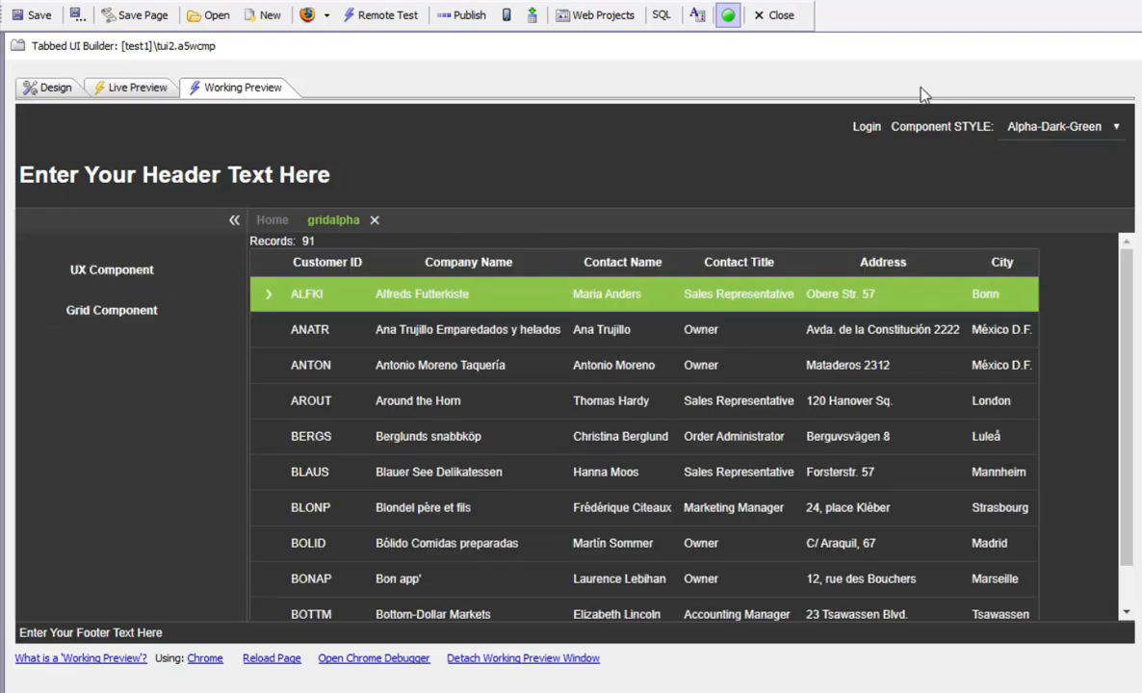
# Cycle the component style of the open grid through Alpha-Amber, Alpha-Red and Alpha, ending on Alpha-Dark-Green
pyautogui.click(1057, 129)
pyautogui.click(1045, 160)
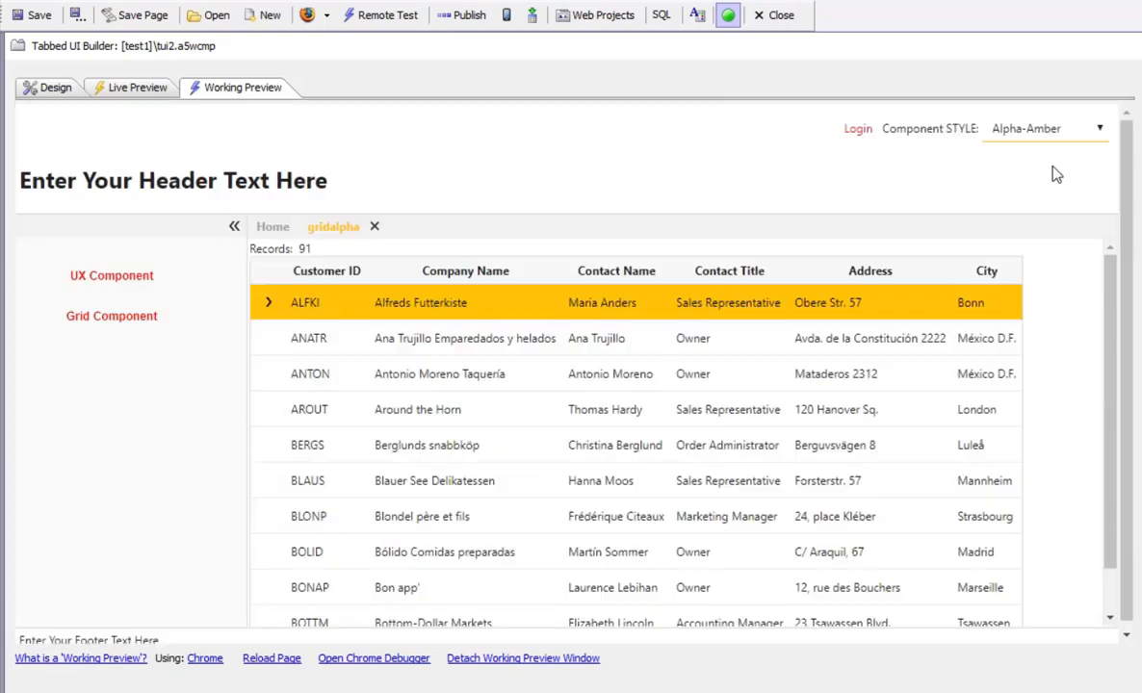
pyautogui.click(1034, 137)
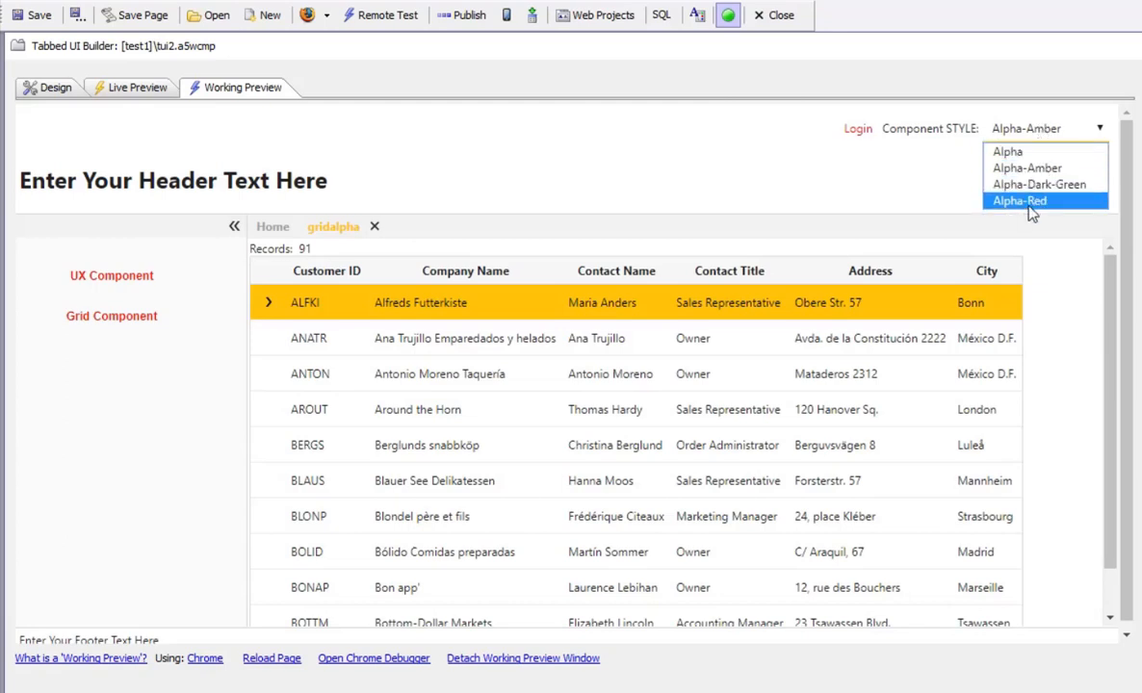
pyautogui.click(1029, 202)
pyautogui.click(1040, 128)
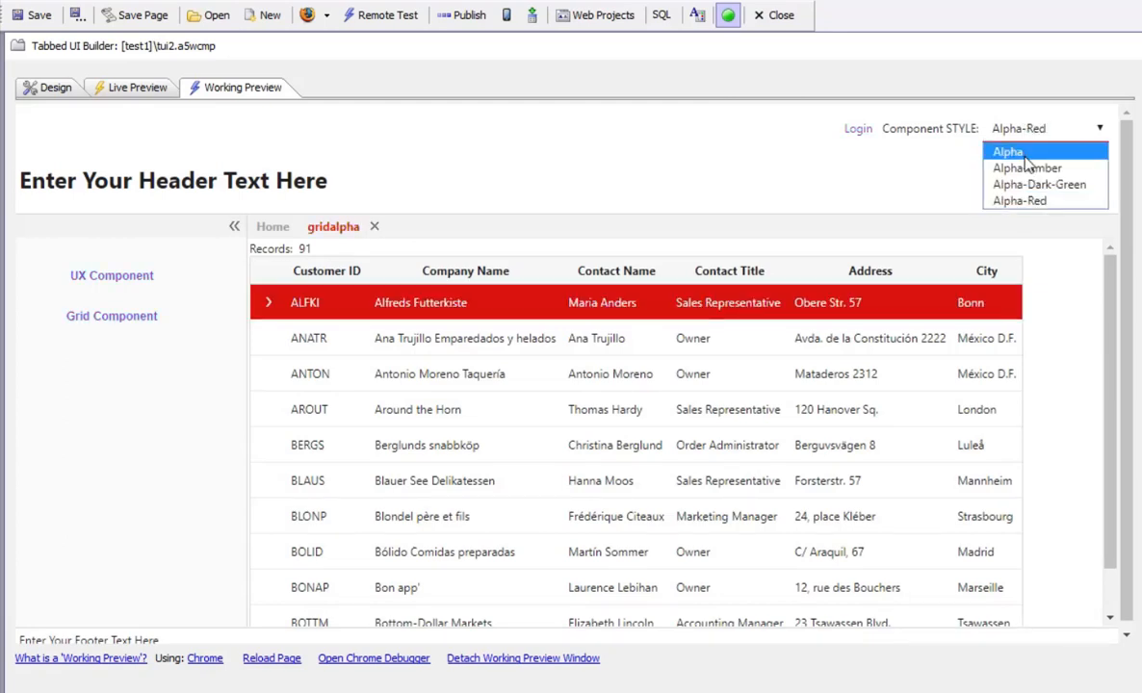
pyautogui.click(1024, 156)
pyautogui.click(1021, 132)
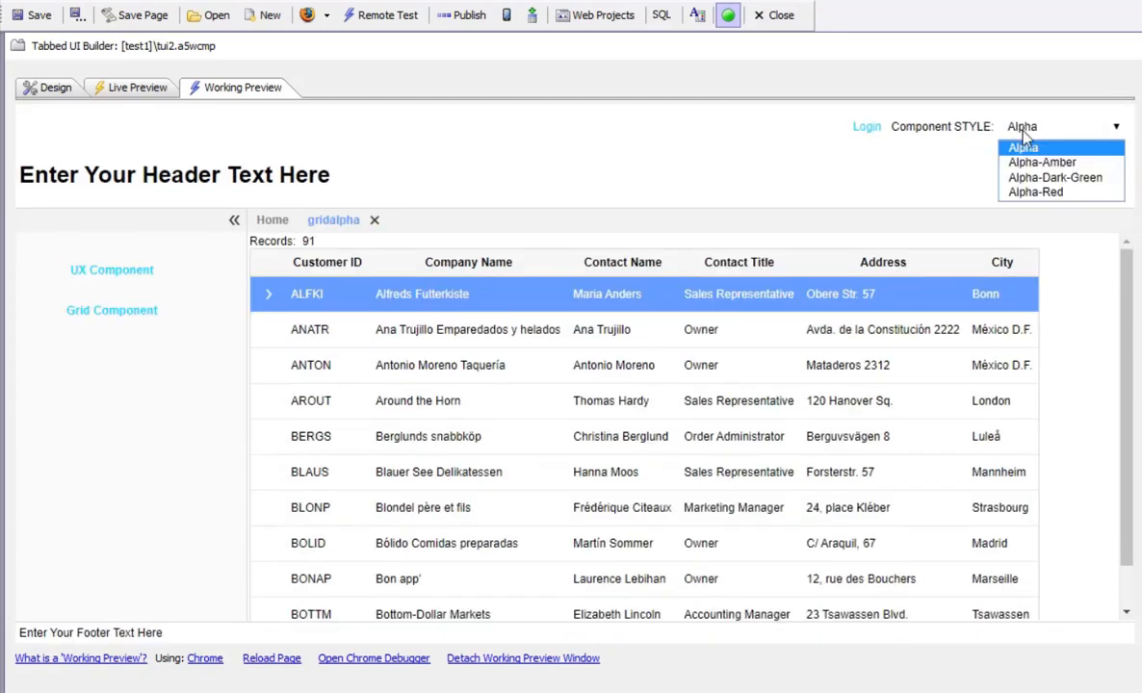
pyautogui.click(1040, 179)
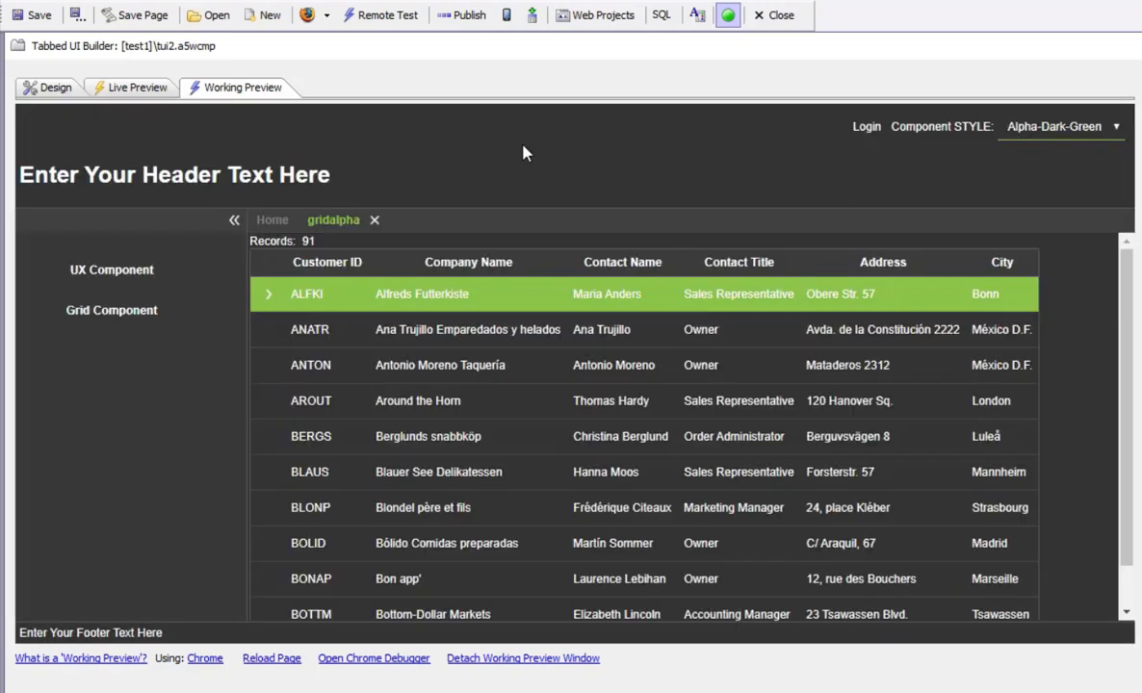
# Open the Available target styles list from the CSS/SVG section of the Tabbed UI properties in the design
pyautogui.click(53, 89)
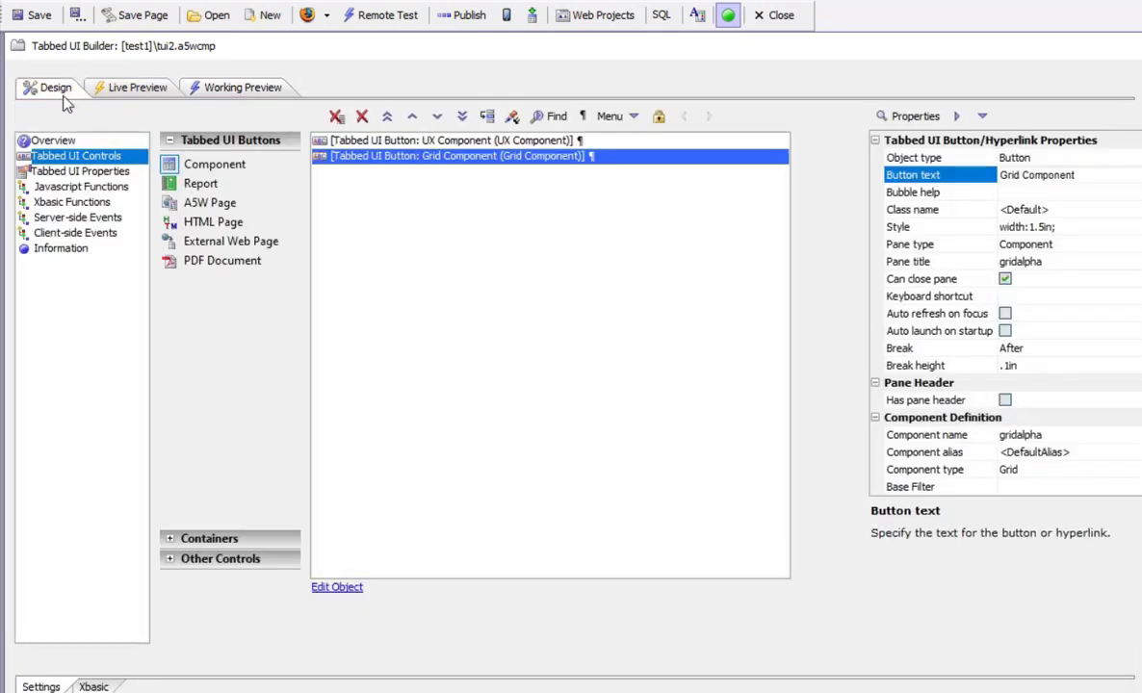
pyautogui.click(96, 171)
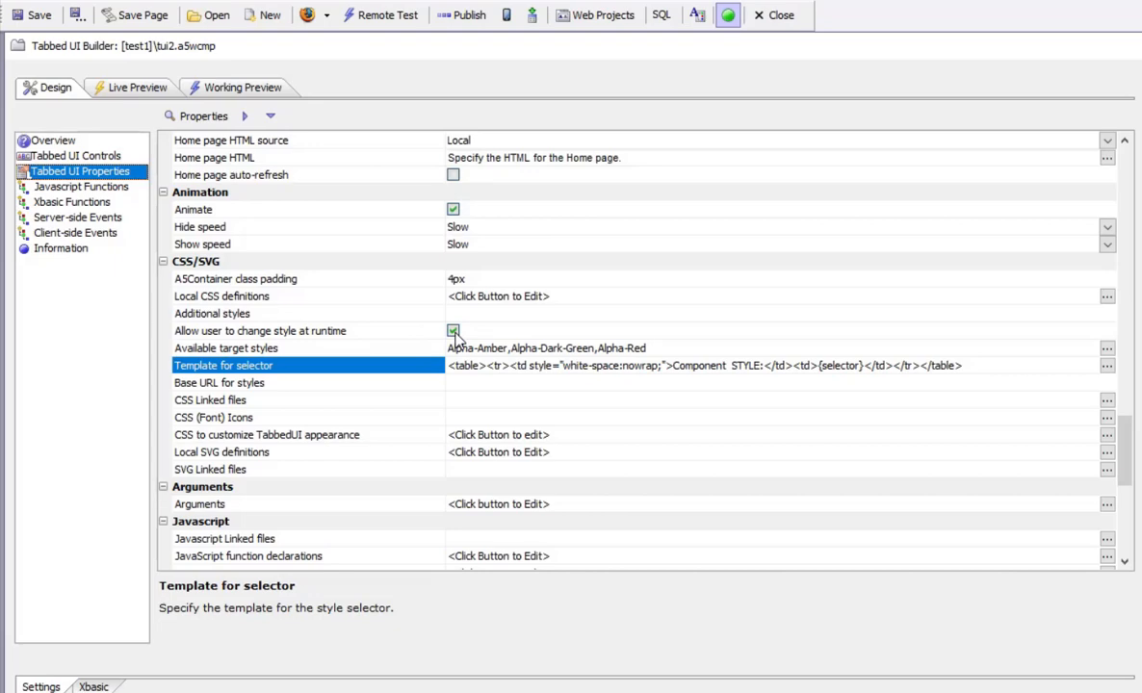
pyautogui.click(333, 349)
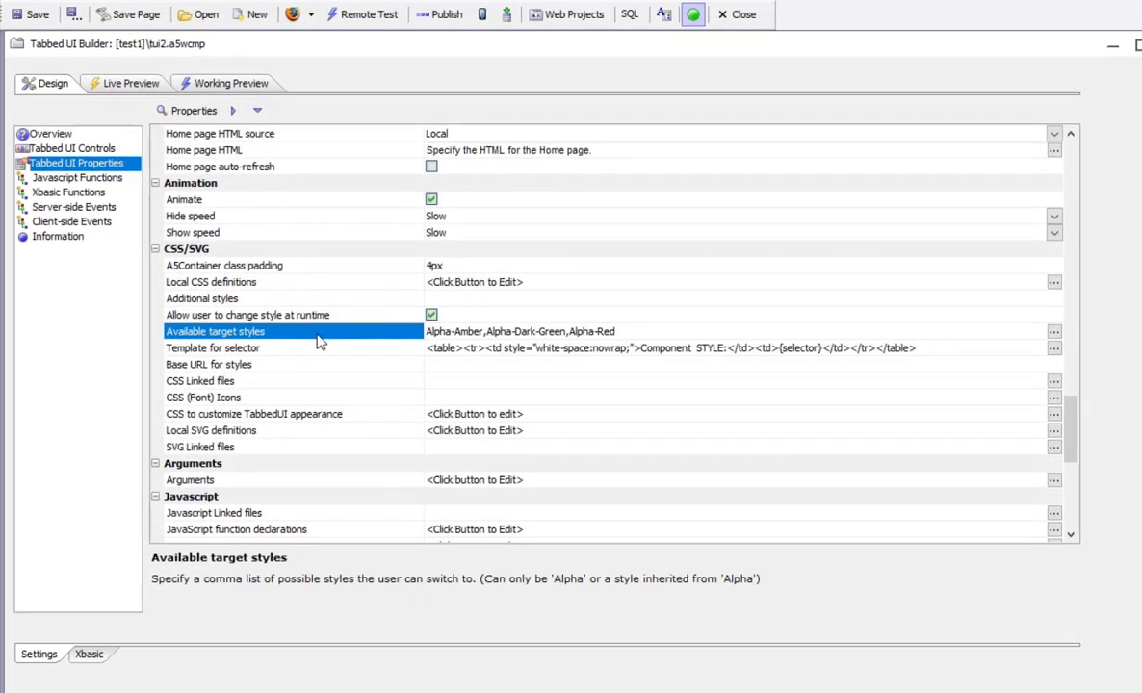
pyautogui.doubleClick(318, 335)
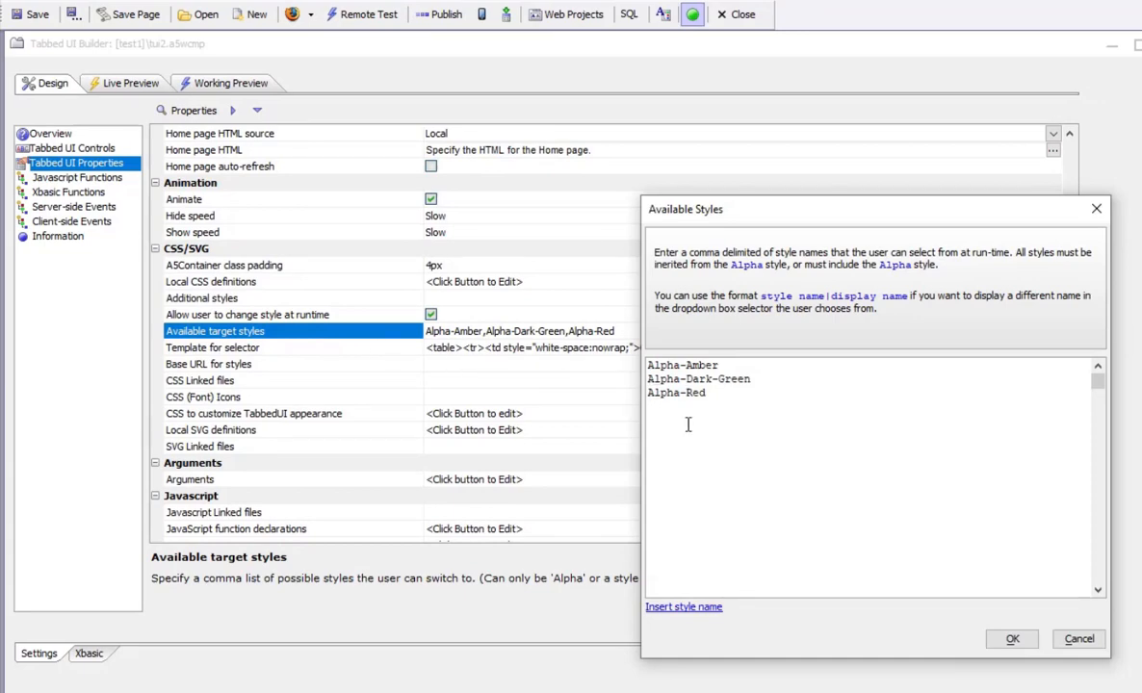
# Browse the system SASS and CSS themes offered for insertion as target styles, and cancel the style selection
pyautogui.click(678, 617)
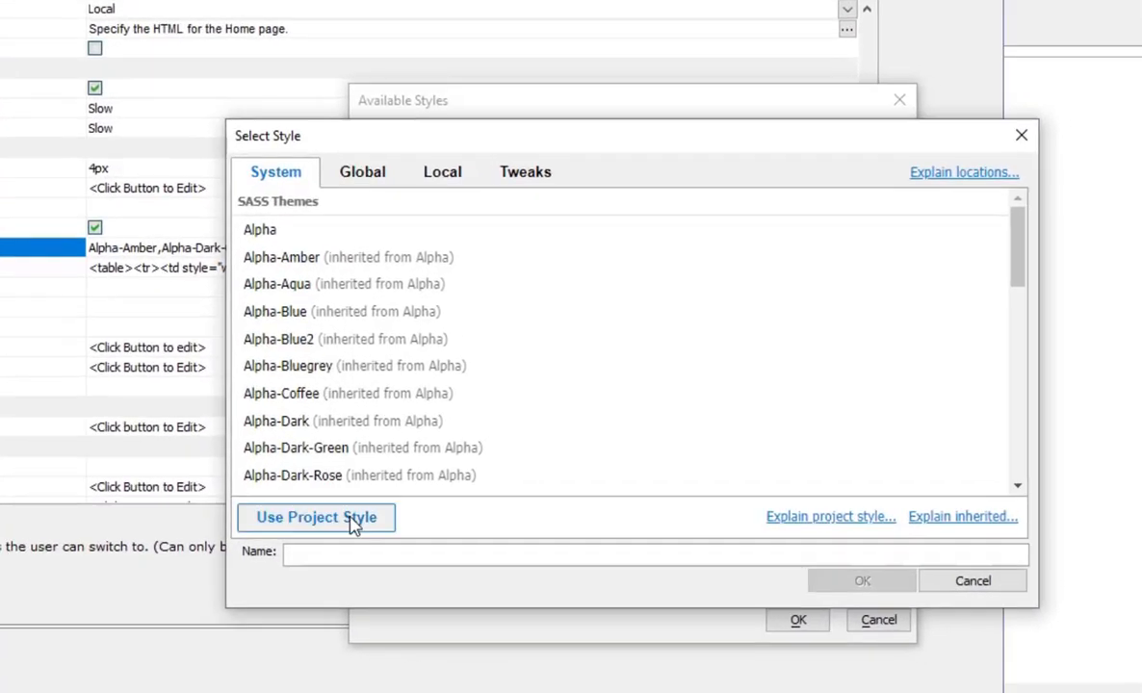
pyautogui.click(592, 372)
pyautogui.click(286, 310)
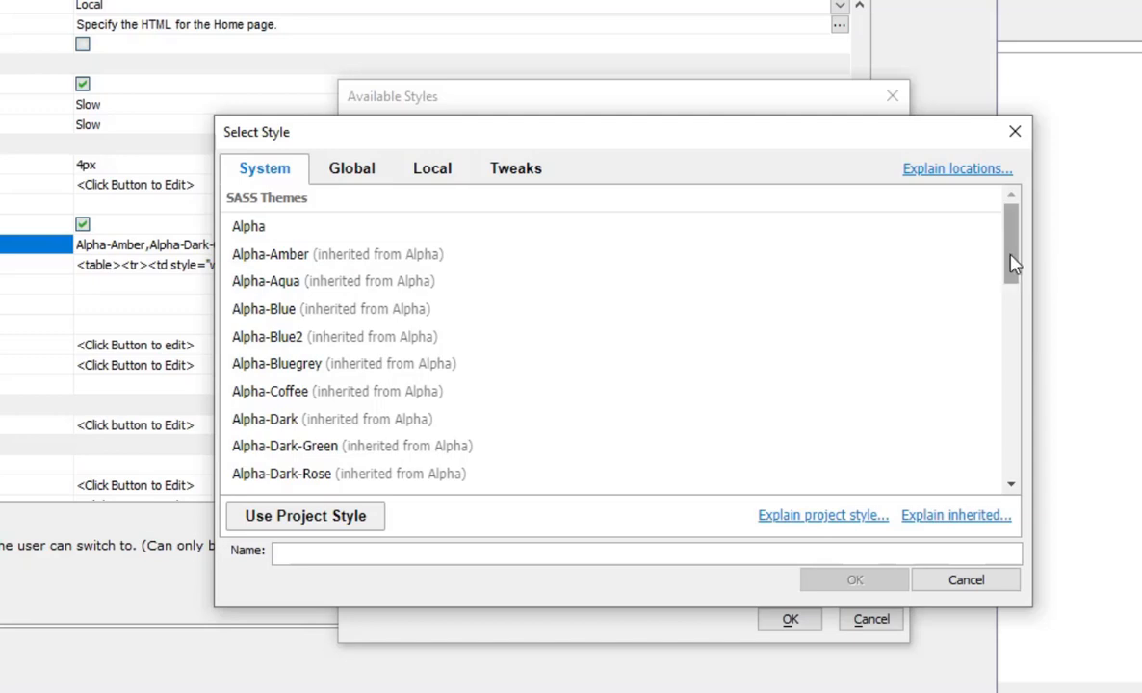
pyautogui.moveTo(1013, 262); pyautogui.dragTo(1030, 420)
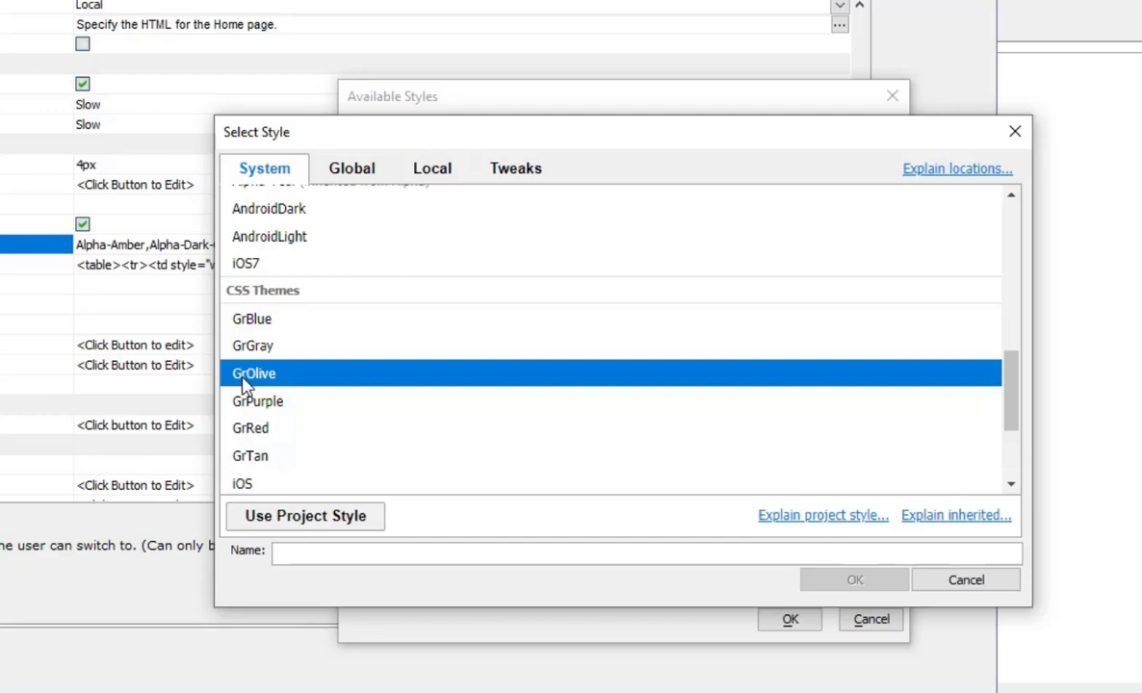
pyautogui.click(997, 583)
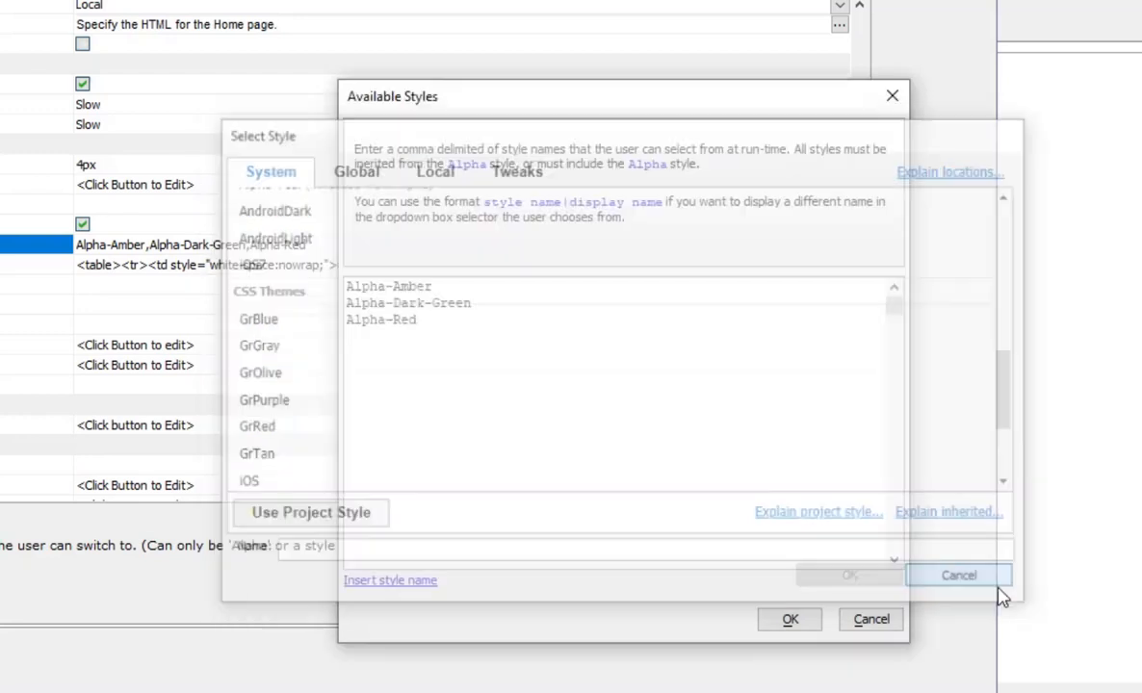
# Accept the list of available styles as it is and select the Template for selector property
pyautogui.click(437, 324)
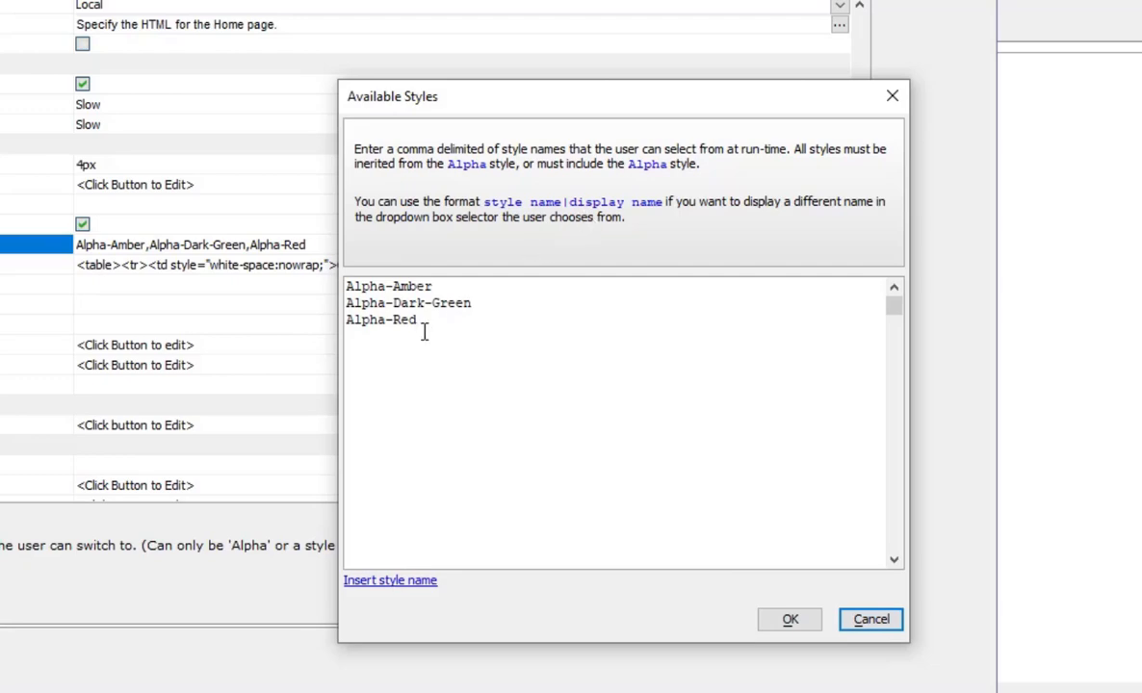
pyautogui.click(790, 619)
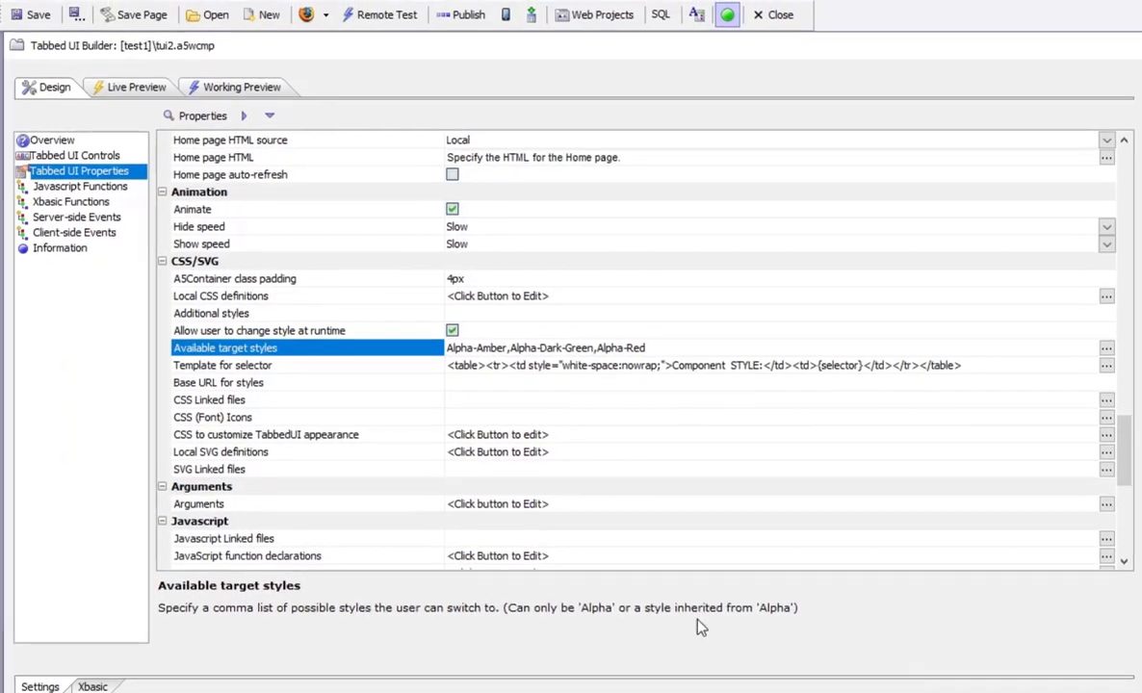
pyautogui.click(376, 368)
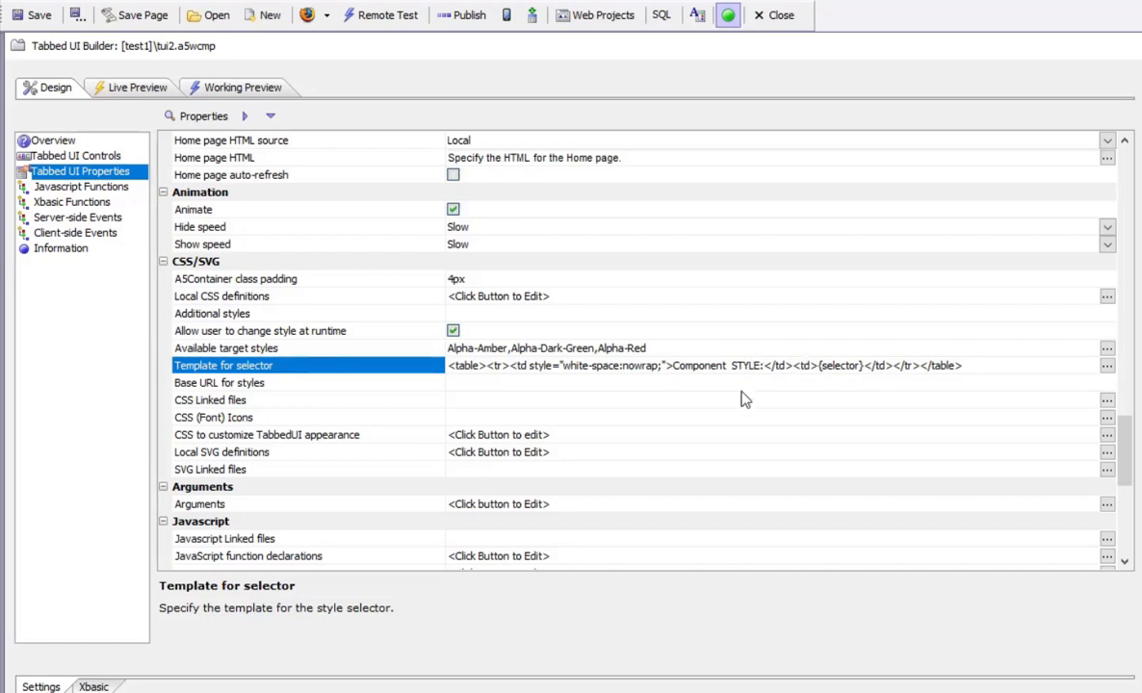
# Reload the working preview and set the component style to Alpha-Amber on the Home page
pyautogui.click(241, 89)
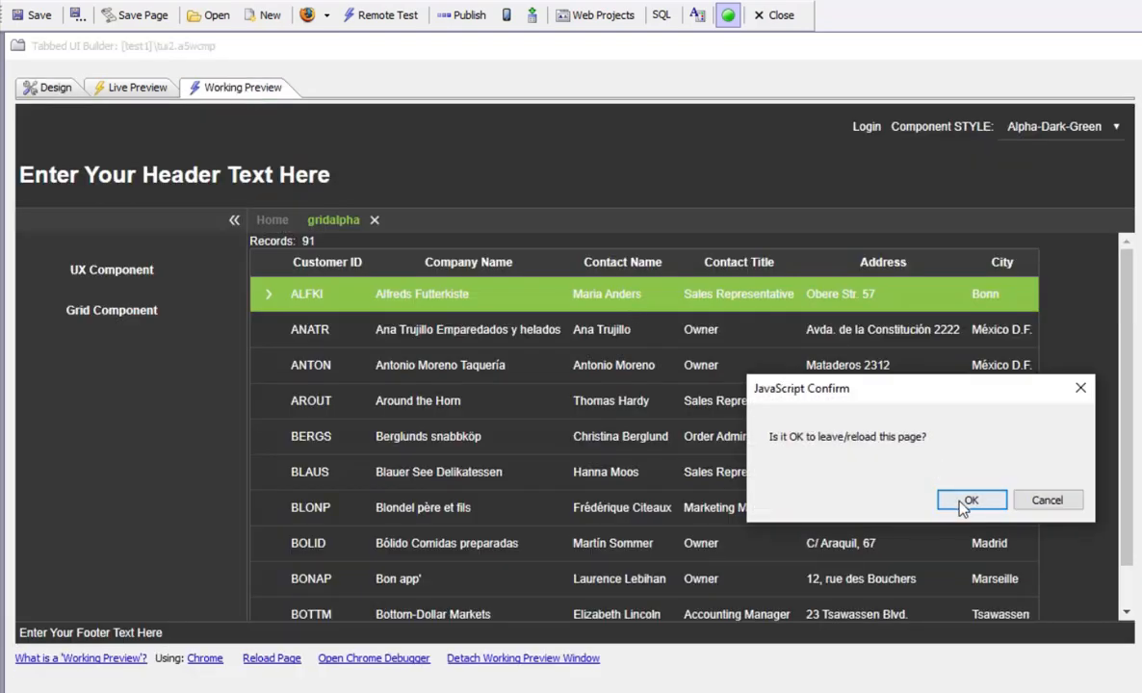
pyautogui.click(970, 501)
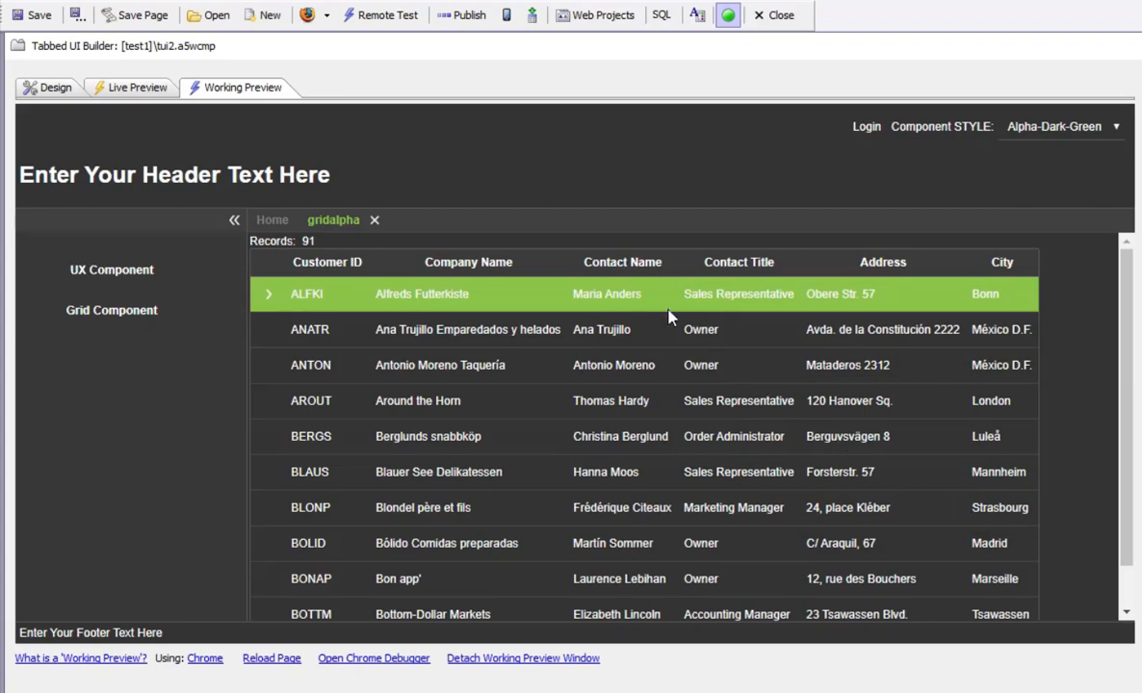
pyautogui.click(1040, 126)
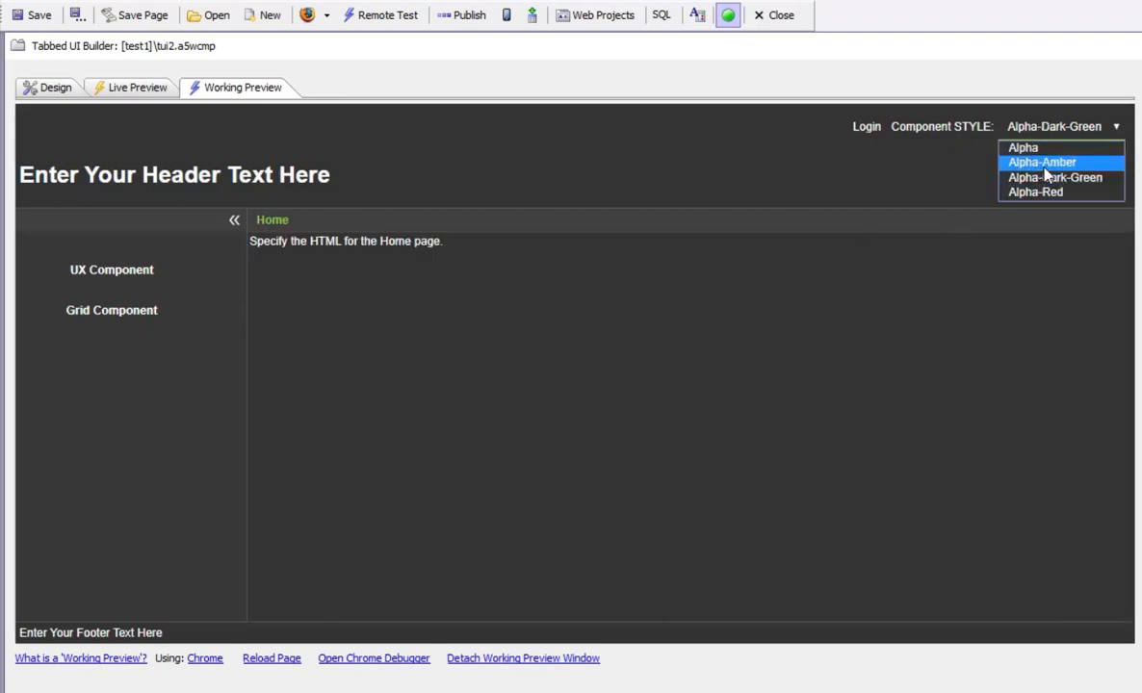
pyautogui.click(1044, 164)
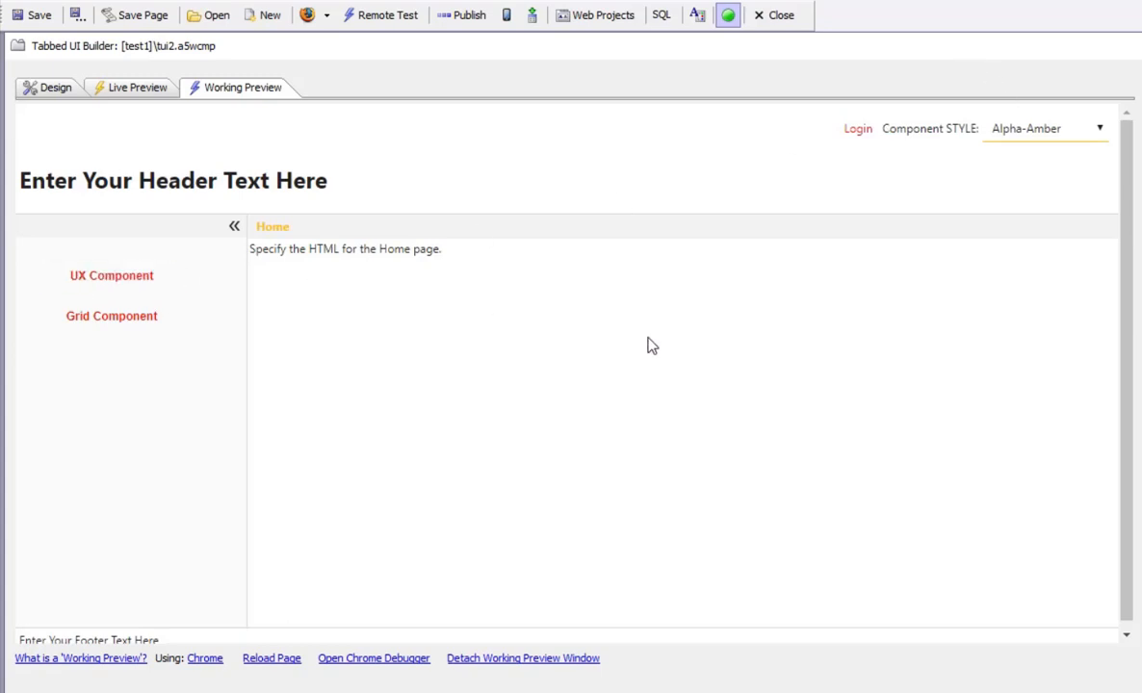
# Open the UX Component pane and switch its component style to Alpha-Dark-Green
pyautogui.click(112, 274)
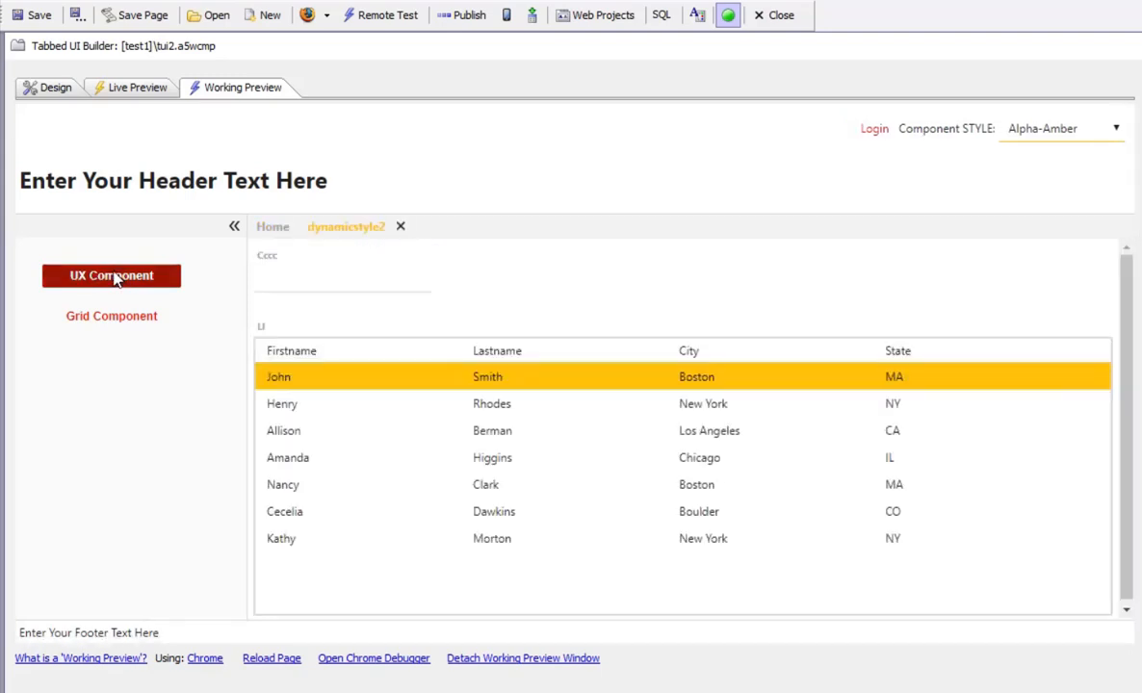
pyautogui.click(1036, 131)
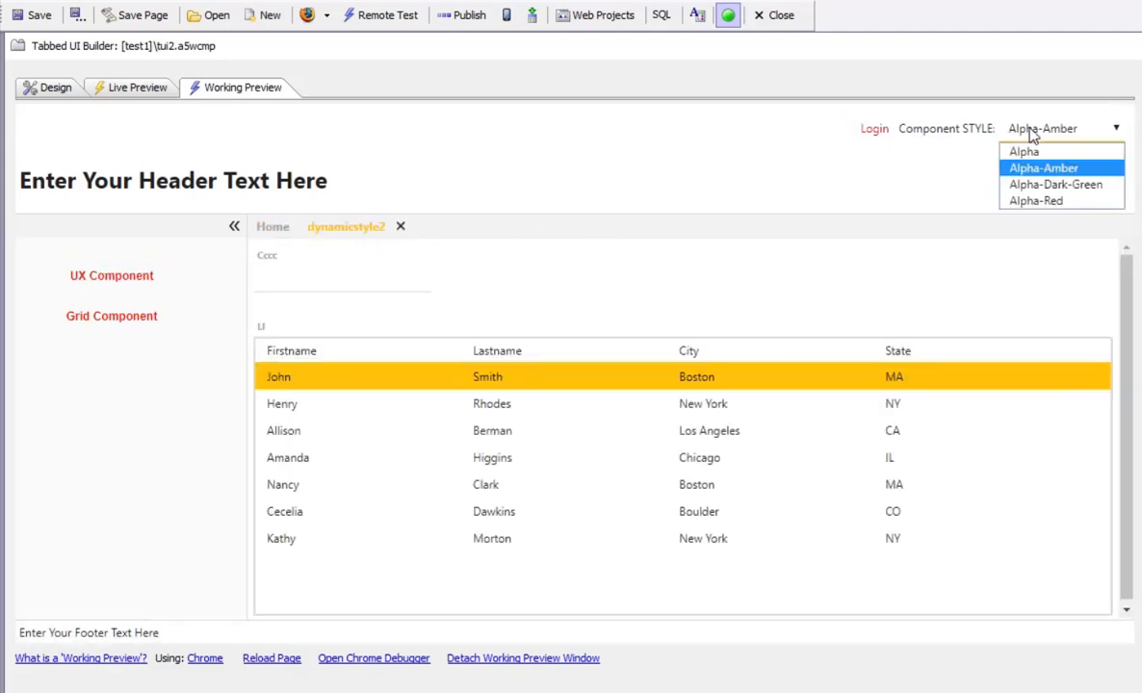
pyautogui.click(1053, 186)
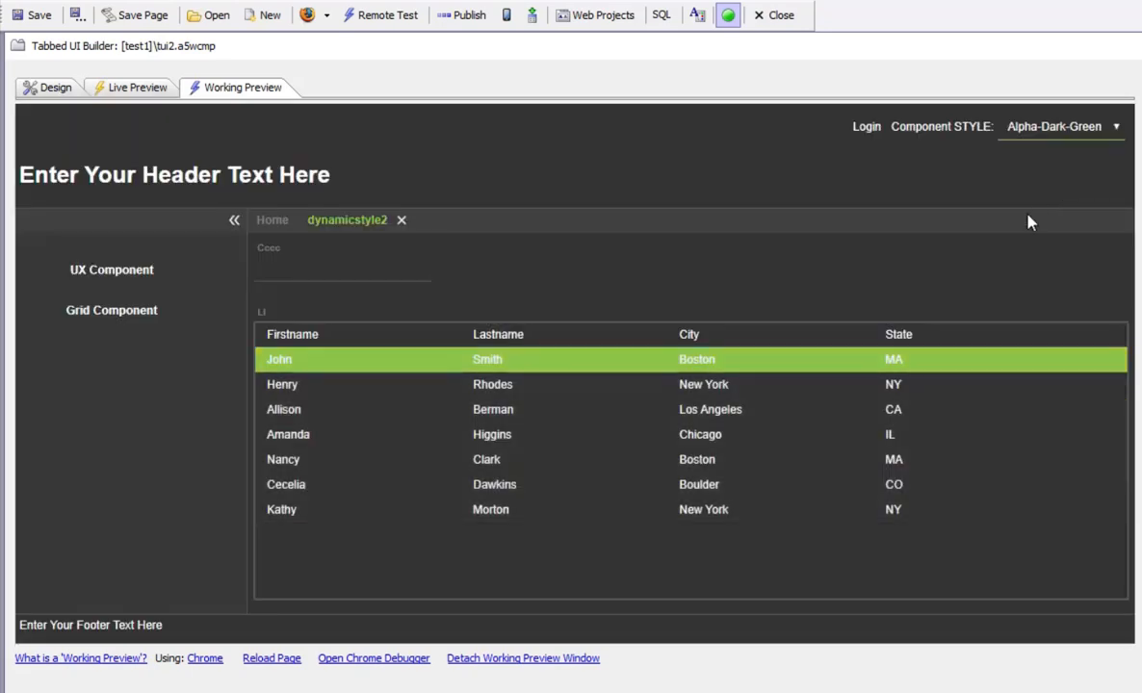